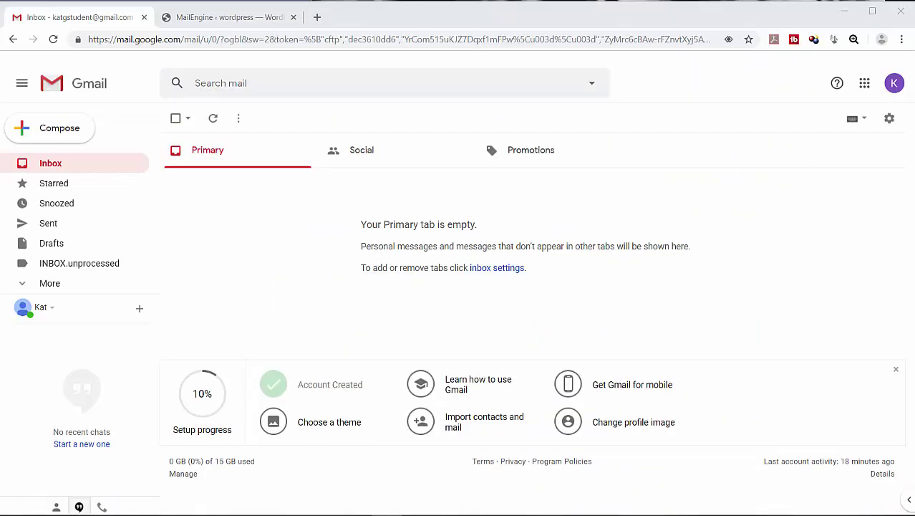
Step: Go to MailEngine's Email Settings and bring the Check Bounced Mails options into view
left_click(228, 18)
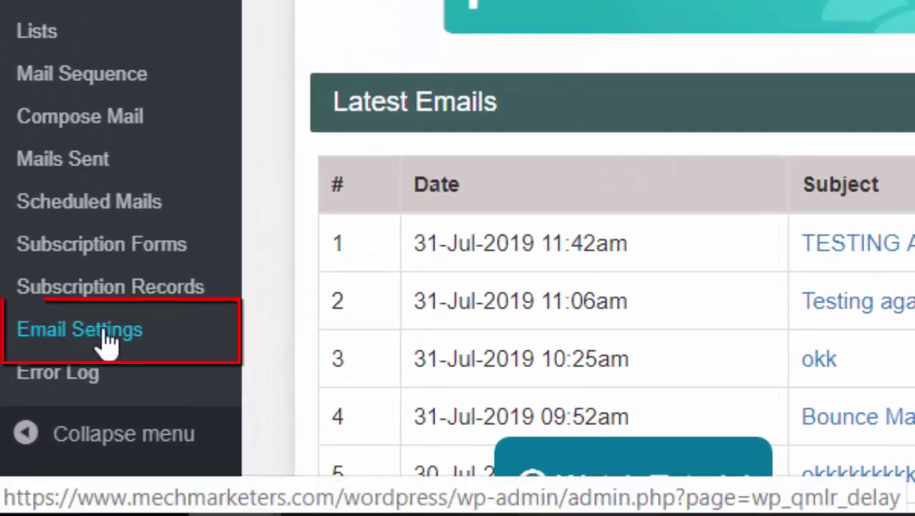
left_click(106, 340)
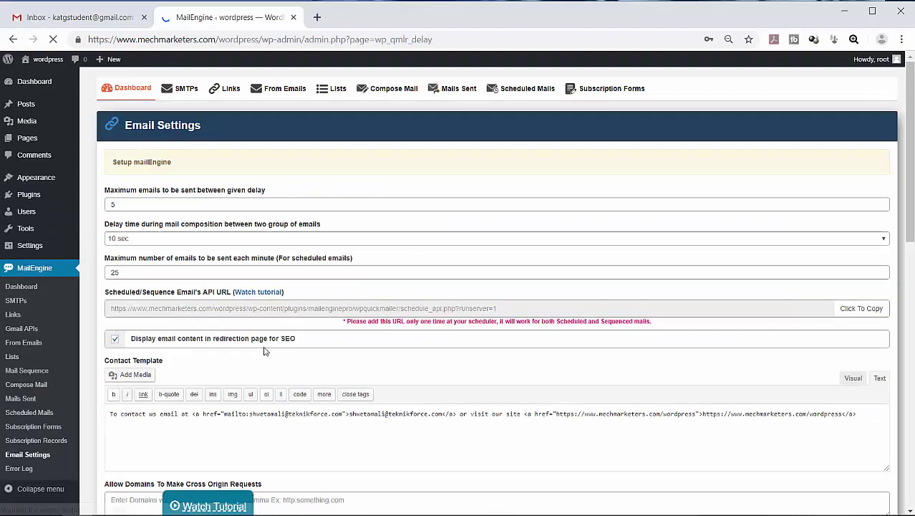
scroll(276, 334, "down", 1)
scroll(275, 335, "down", 4)
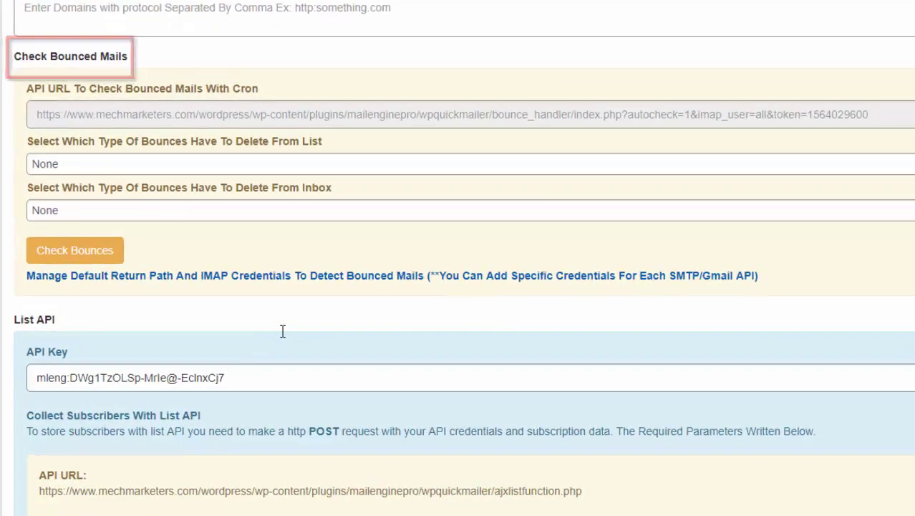
Step: Expand the default return path and IMAP credentials (imap.gmail.com, port 993, ssl)
left_click(286, 285)
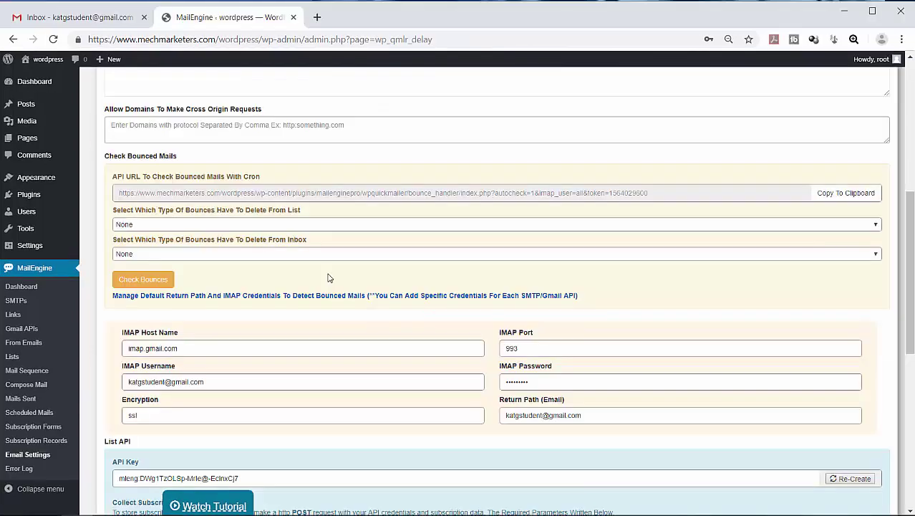
Step: Create and save a 'Test Kat' From Email sender using the return-path Gmail address
scroll(328, 277, "up", 5)
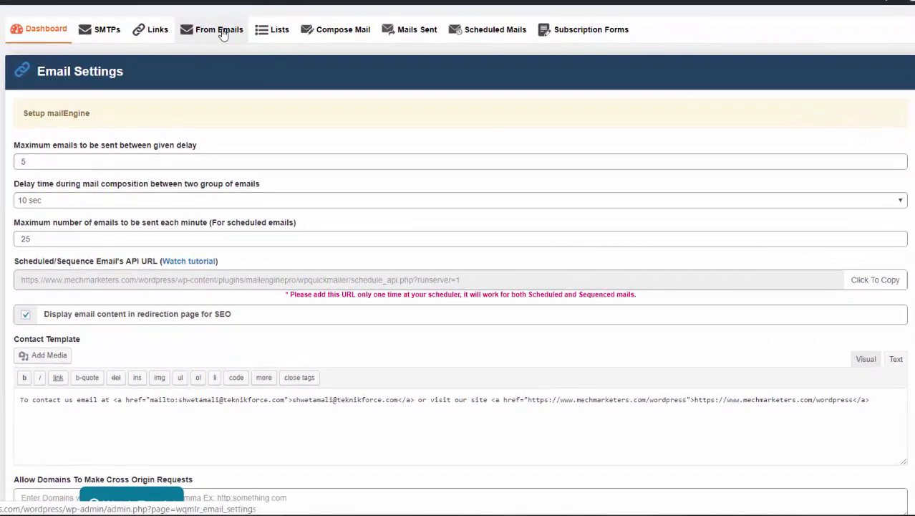
left_click(223, 32)
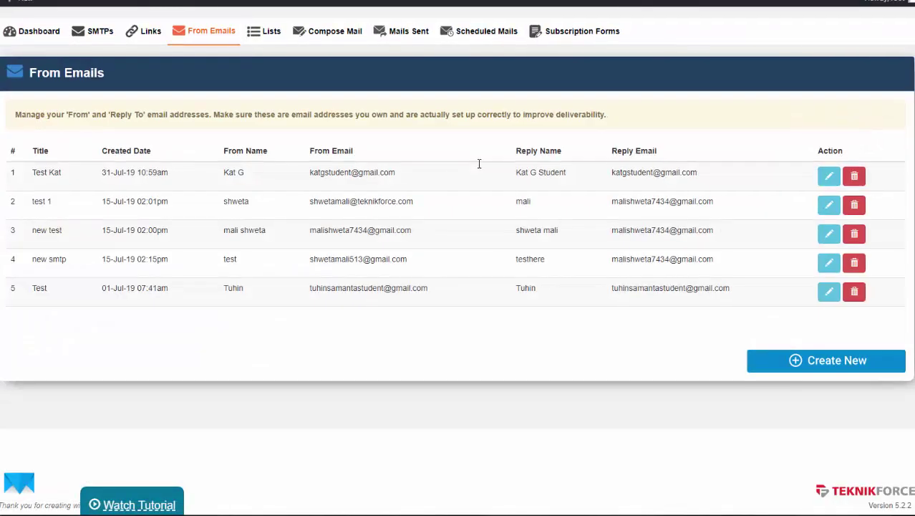
left_click(809, 365)
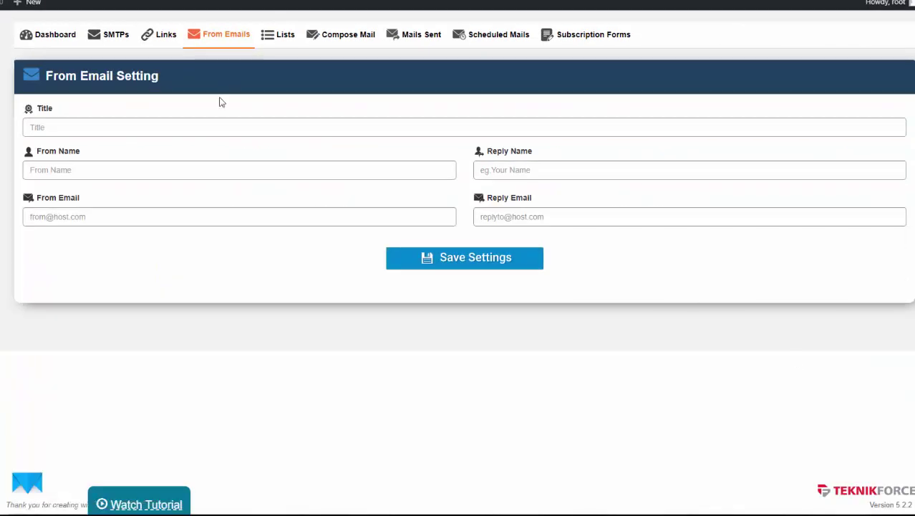
left_click(216, 127)
left_click(127, 156)
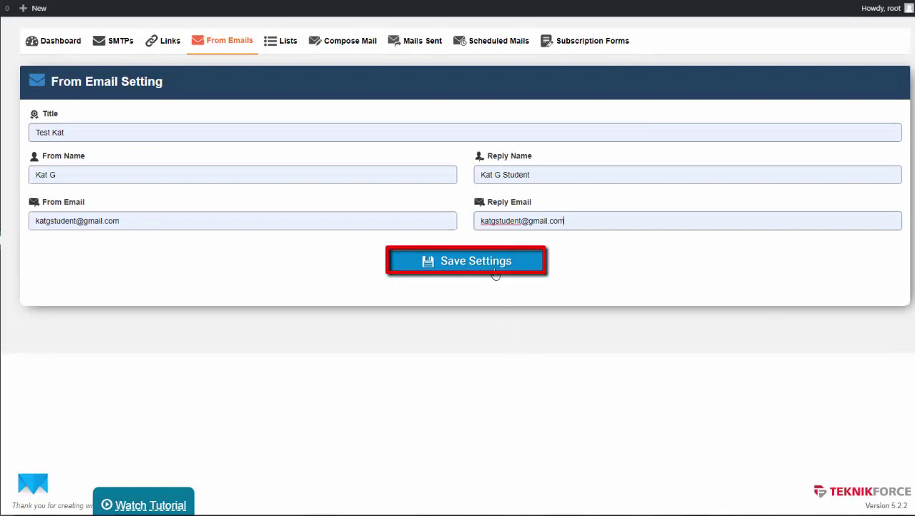
left_click(494, 271)
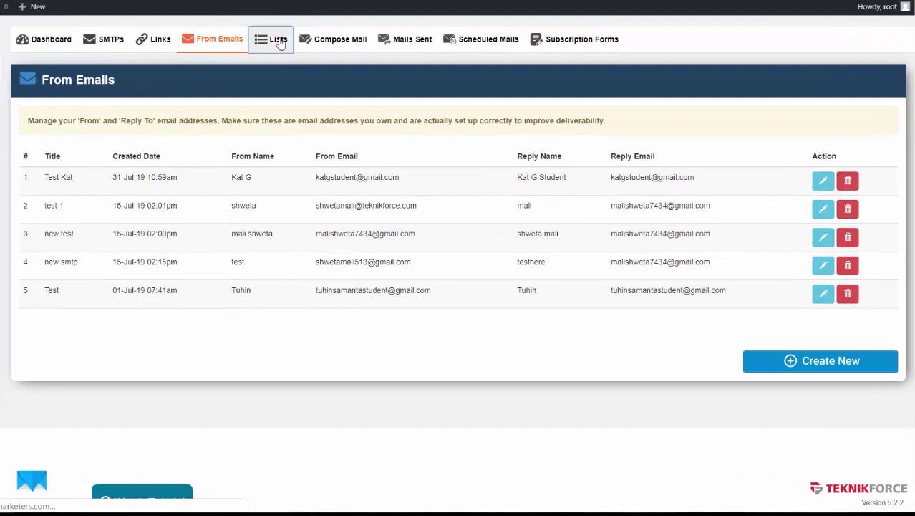
Step: Create a new mailing list named 'sample'
left_click(326, 88)
left_click(777, 479)
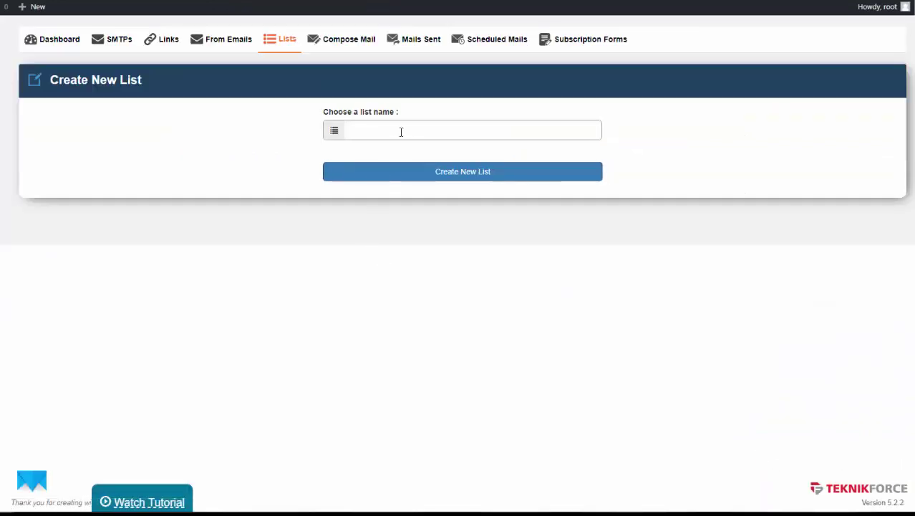
left_click(401, 132)
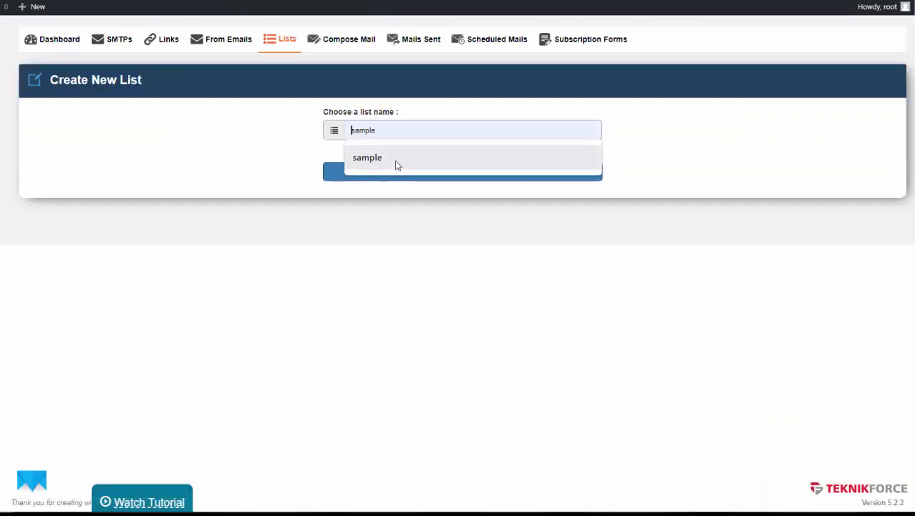
left_click(396, 162)
left_click(444, 172)
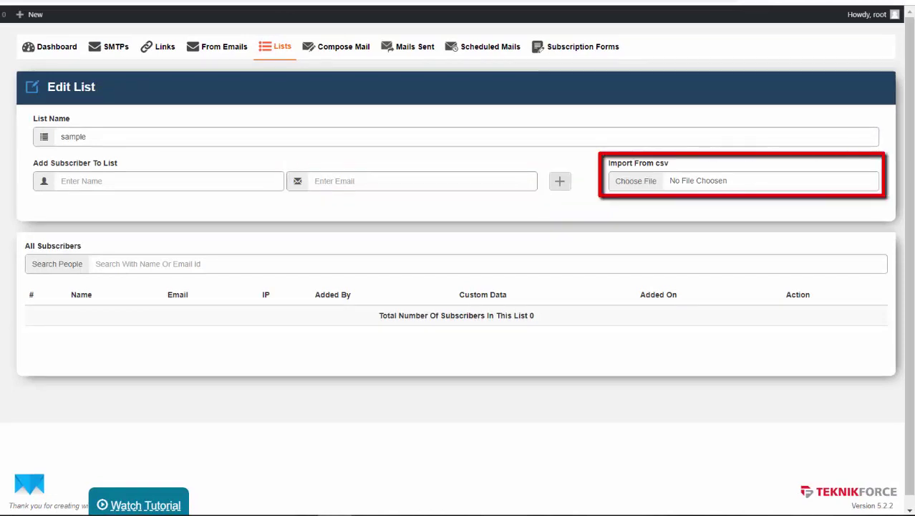
Step: Add a test Gmail subscriber to 'sample', then open the Bounce Mail Test list's subscribers
left_click(407, 180)
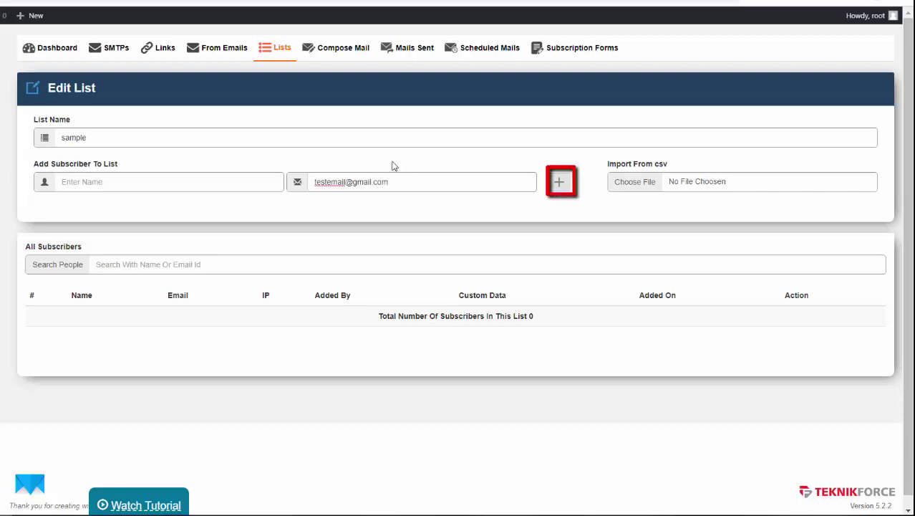
left_click(562, 183)
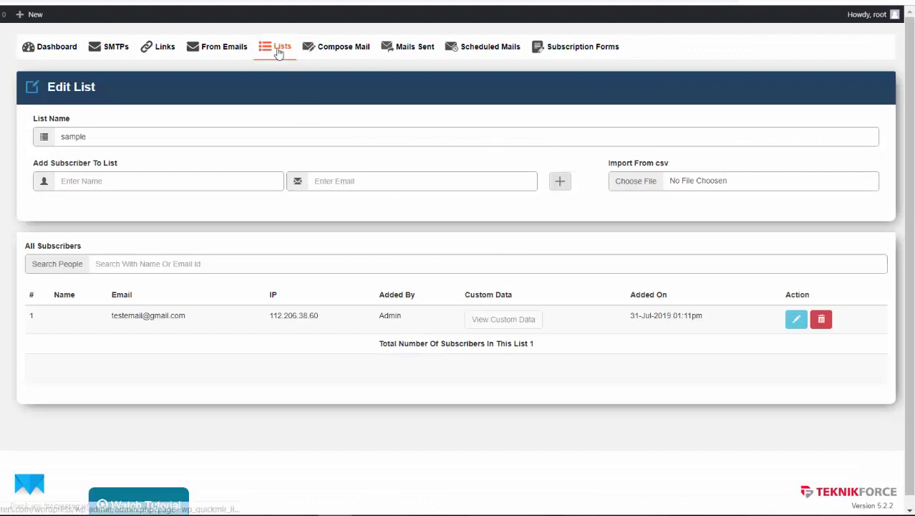
left_click(276, 49)
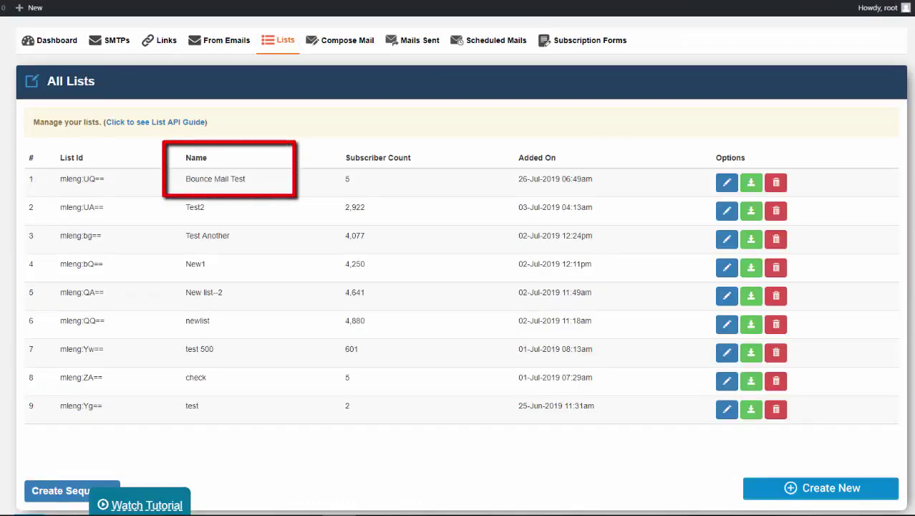
left_click(728, 184)
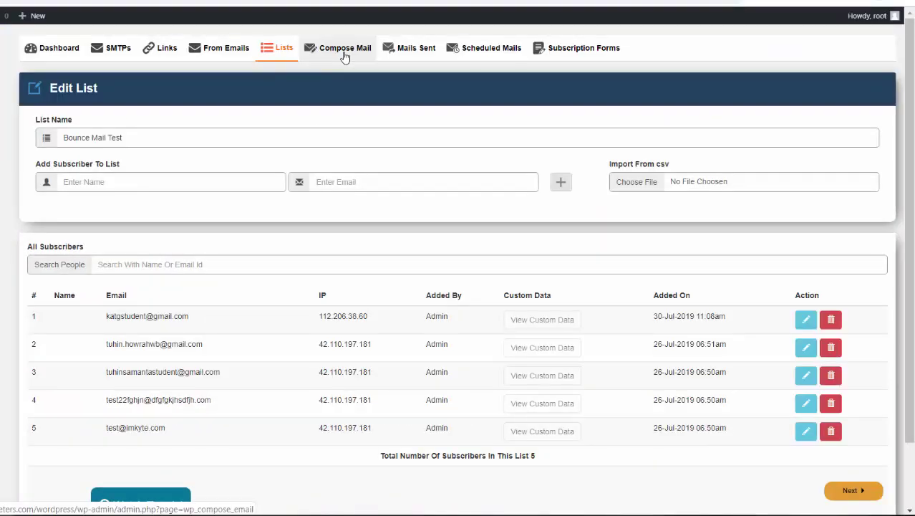
Step: Compose a new email from the test sender via MECH Mark SMTP to the Bounce Mail Test list
left_click(344, 51)
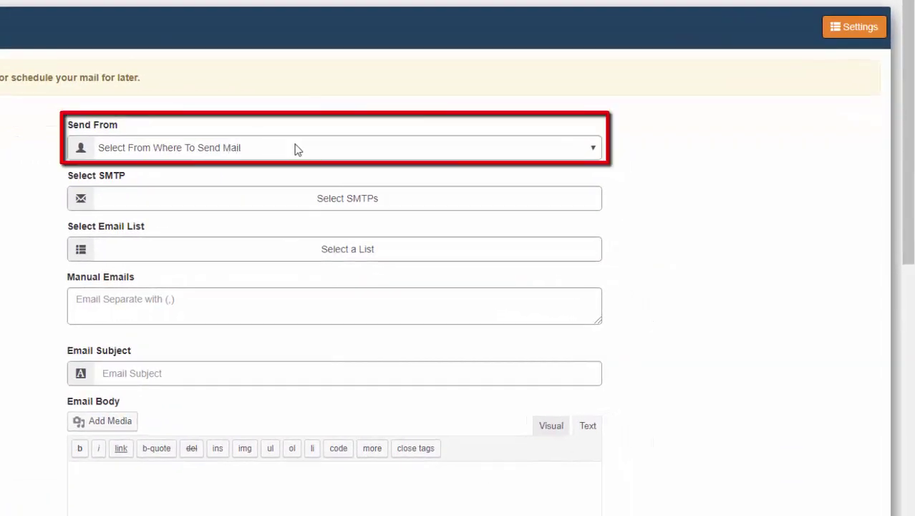
left_click(294, 148)
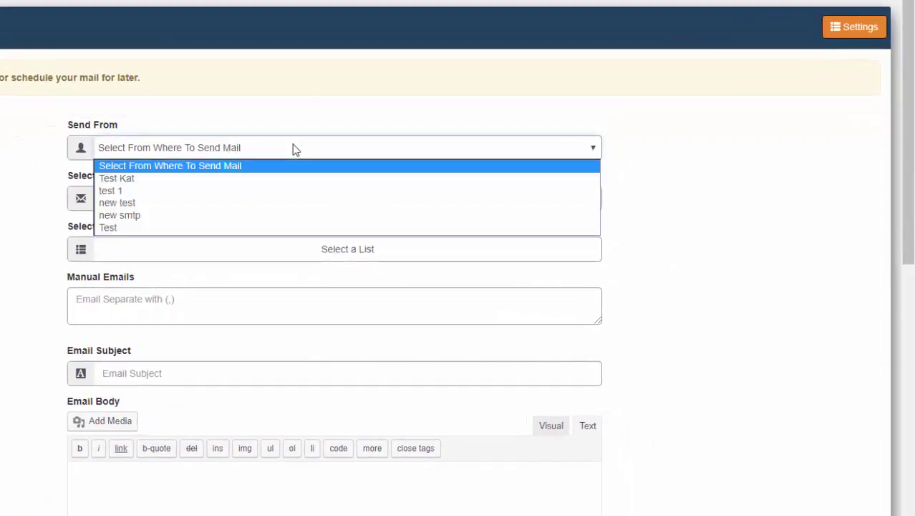
left_click(275, 179)
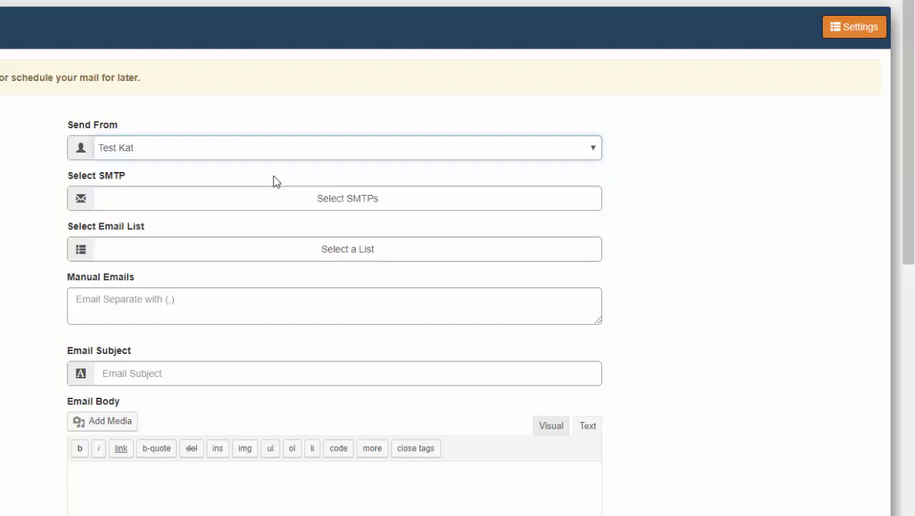
left_click(346, 200)
left_click(85, 262)
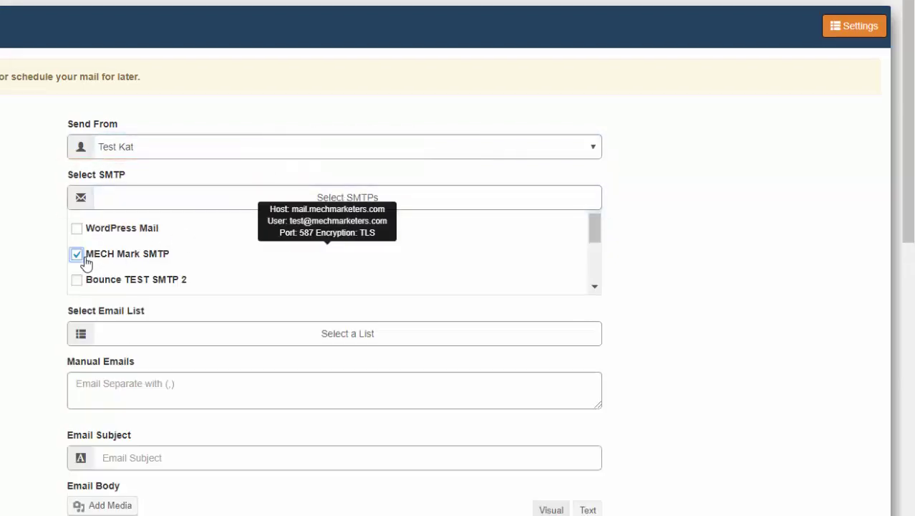
left_click(187, 338)
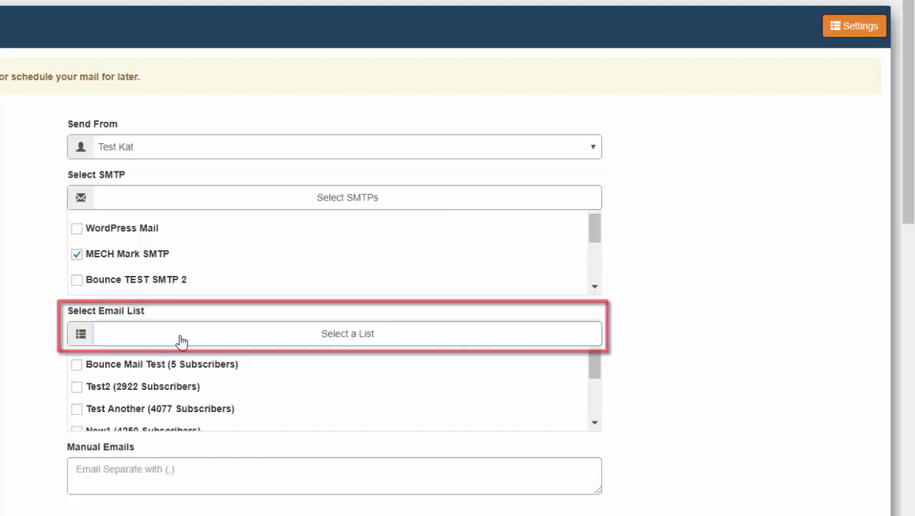
left_click(77, 364)
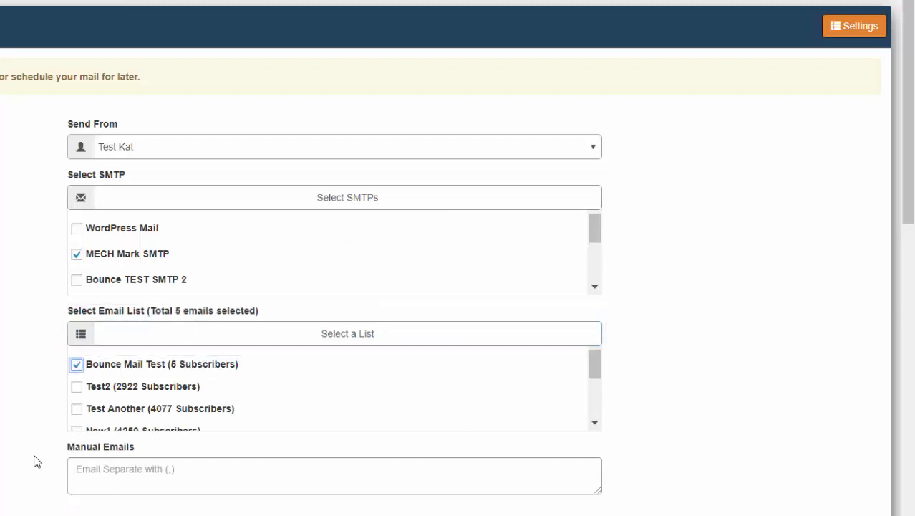
Step: Change the subject to 'Bounce Test Mail No. 1' and send the email
scroll(38, 462, "down", 2)
left_click(213, 402)
key("BackSpace")
type("1")
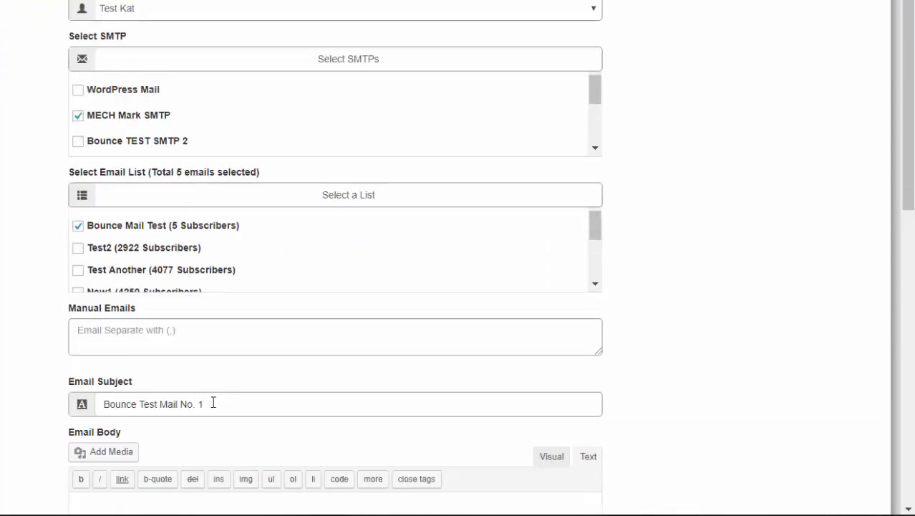
triple_click(212, 403)
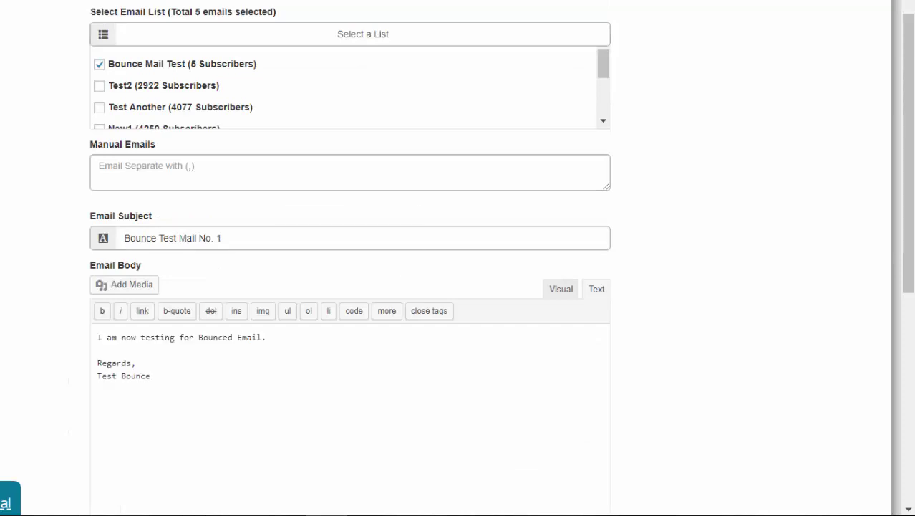
scroll(703, 321, "down", 6)
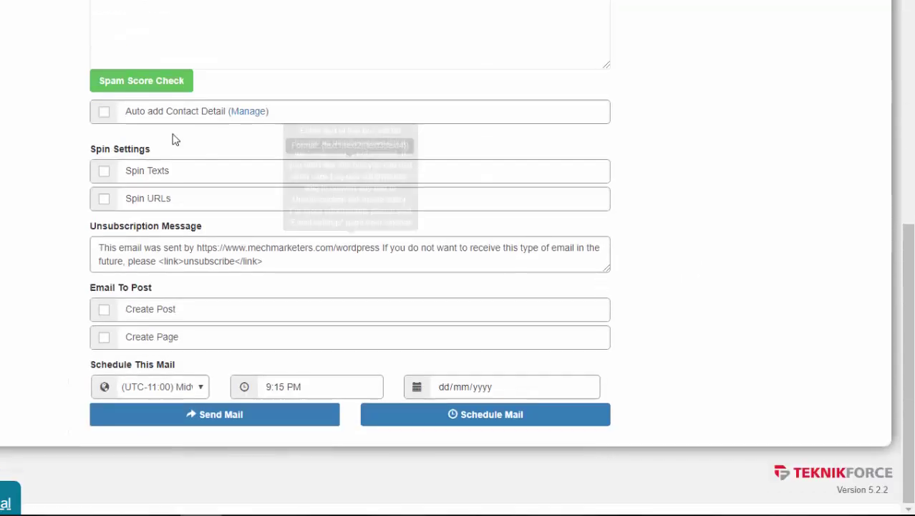
left_click(259, 421)
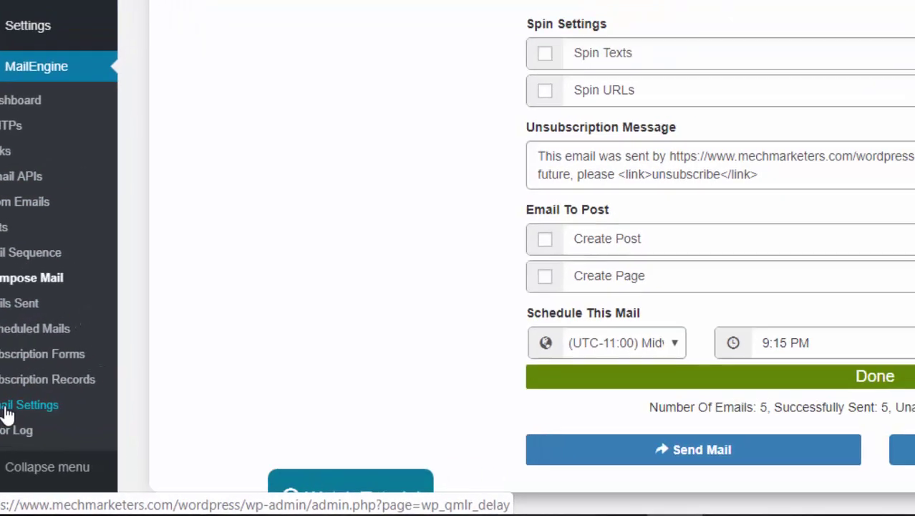
Step: Run Check Bounces from the Check Bounced Mails section of Email Settings
left_click(36, 394)
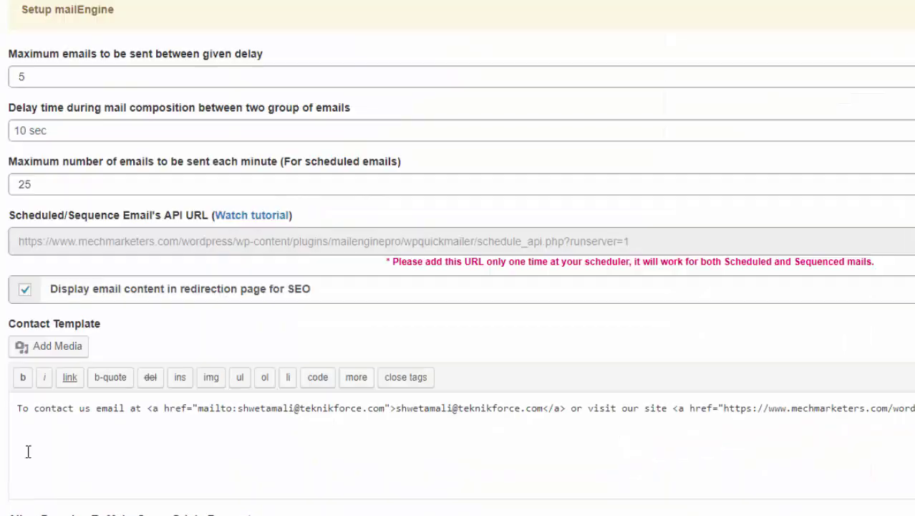
scroll(55, 352, "down", 7)
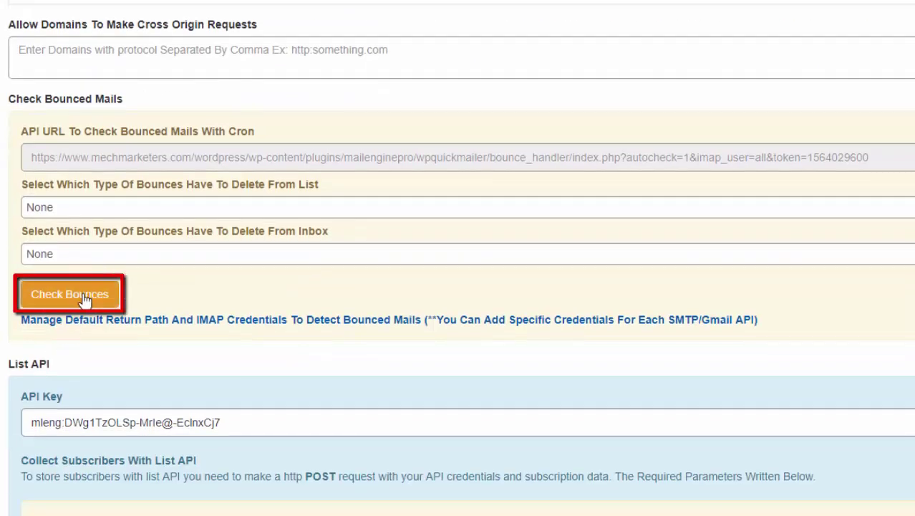
left_click(84, 298)
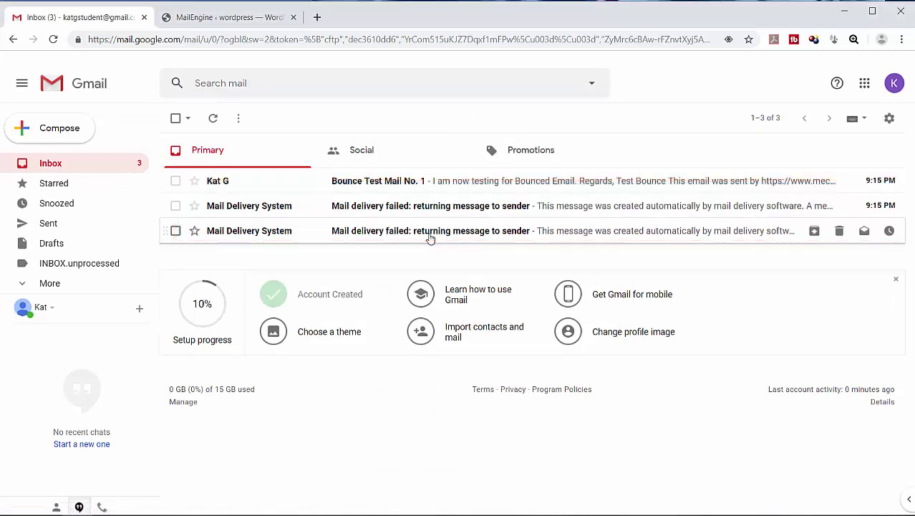
Step: In Gmail, read a 'Mail delivery failed' notice, then open Bounce Test Mail No. 1
left_click(430, 236)
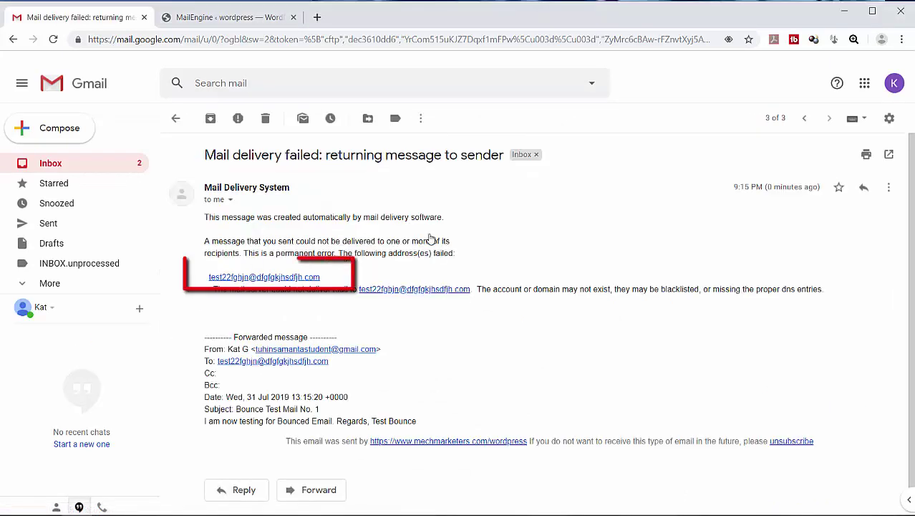
left_click(175, 118)
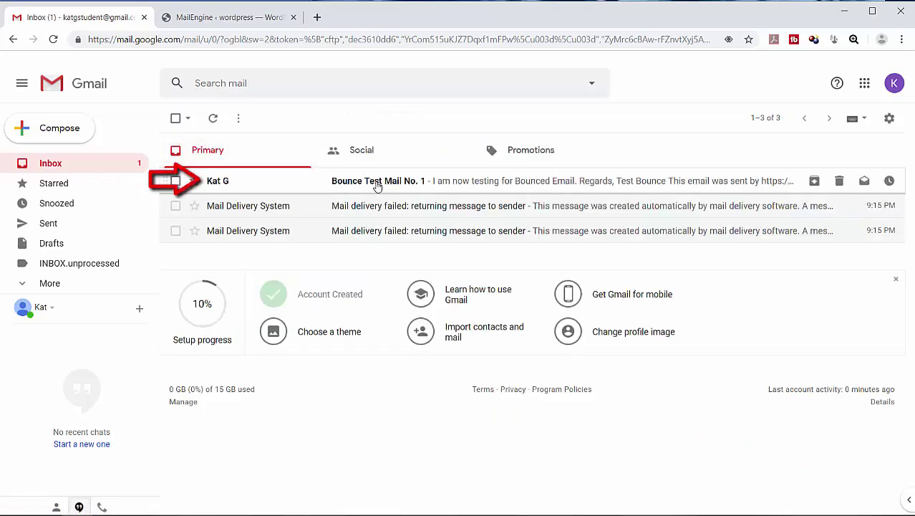
left_click(377, 186)
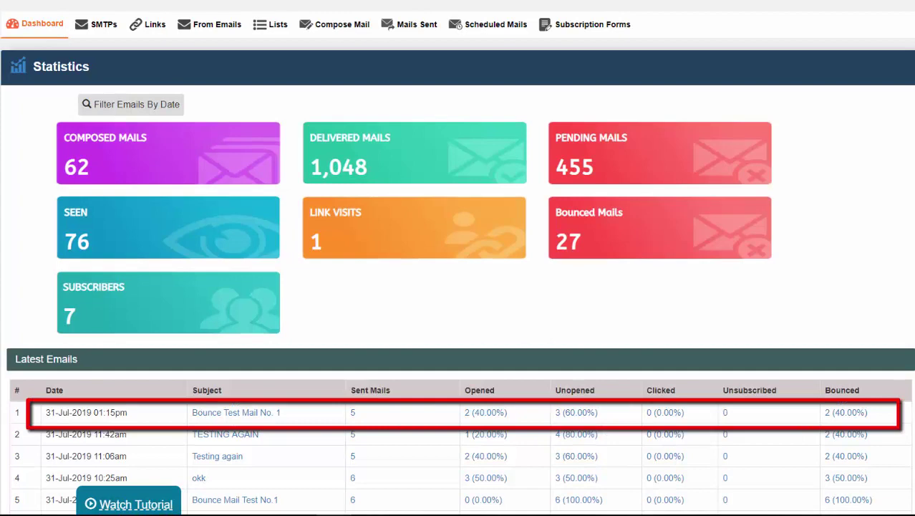
Step: List Bounce Test Mail No. 1's two bounced addresses, export them to bounced-emails.csv, and delete the first record
left_click(850, 414)
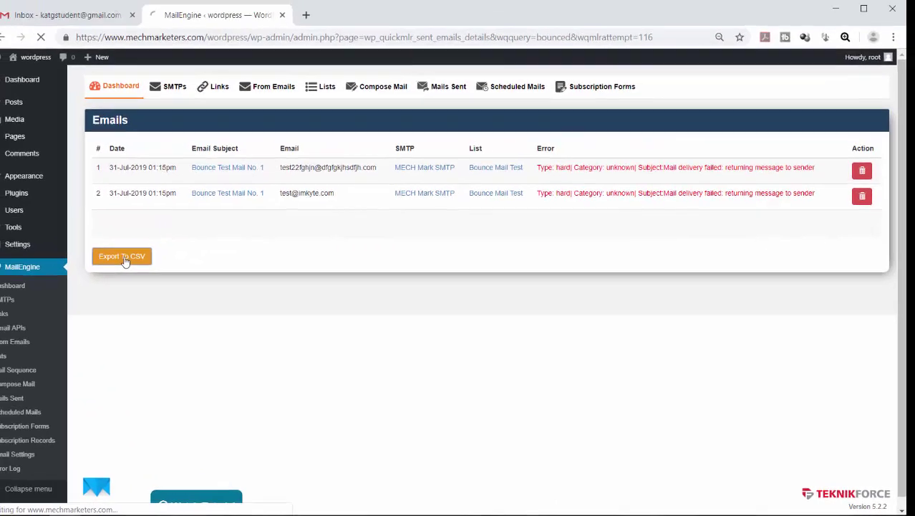
left_click(44, 227)
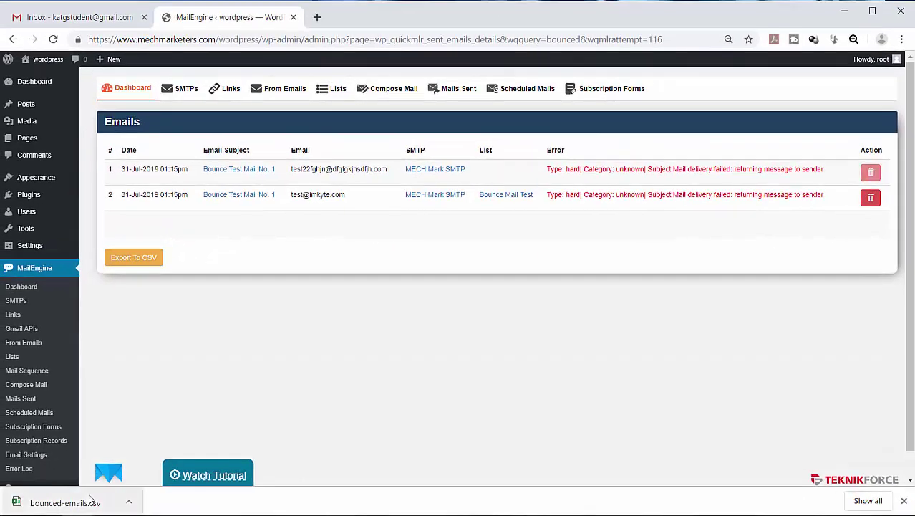
left_click(64, 502)
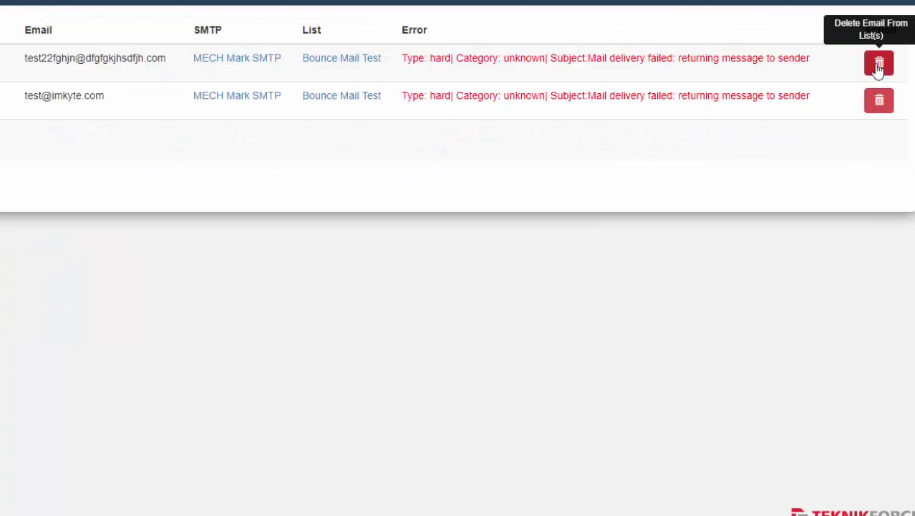
left_click(881, 131)
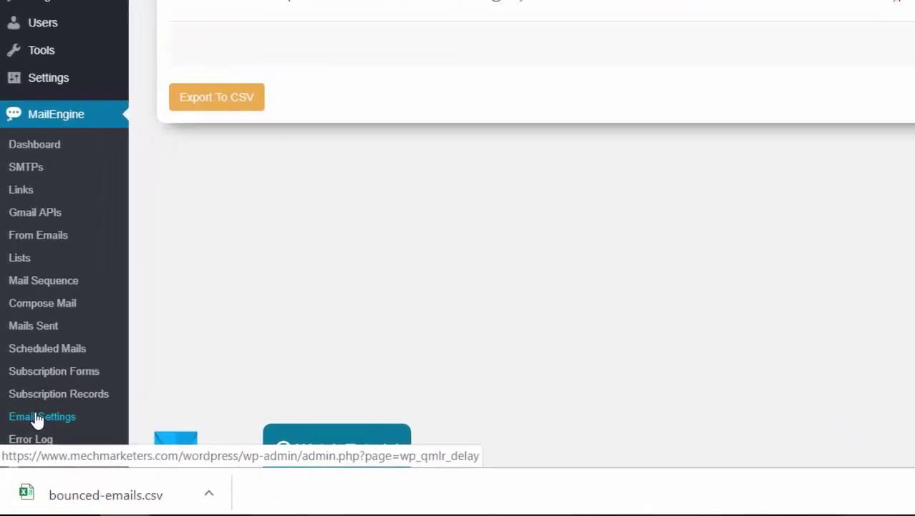
Step: Set 'Select Which Type Of Bounces Have To Delete From Inbox' to All and rerun Check Bounces
left_click(21, 454)
scroll(440, 252, "down", 6)
scroll(441, 250, "down", 1)
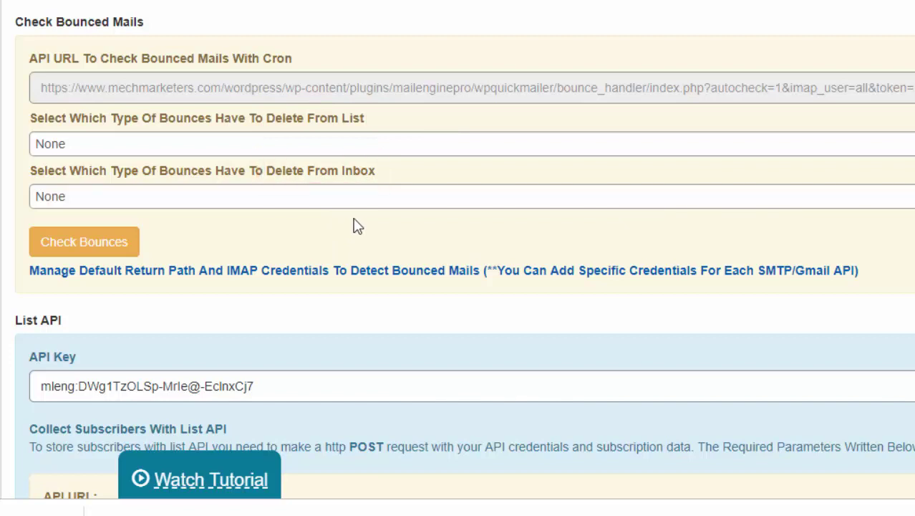
left_click(377, 200)
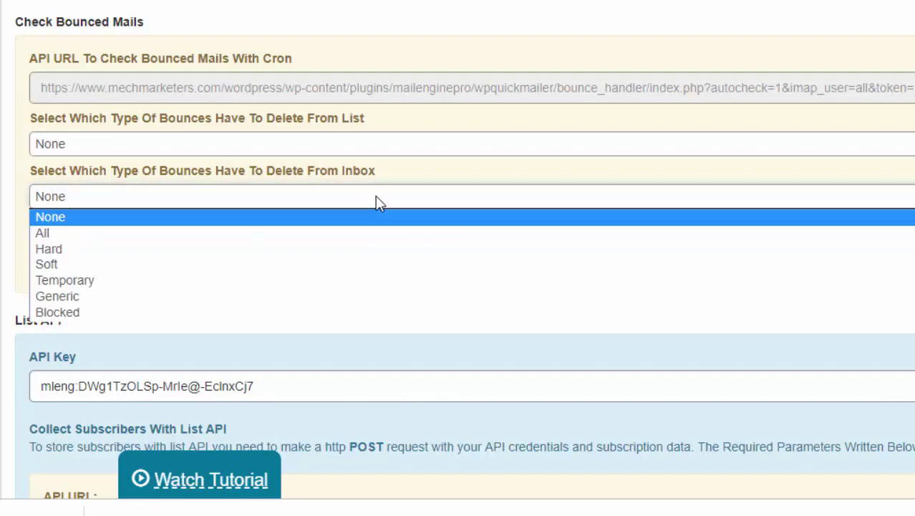
left_click(364, 234)
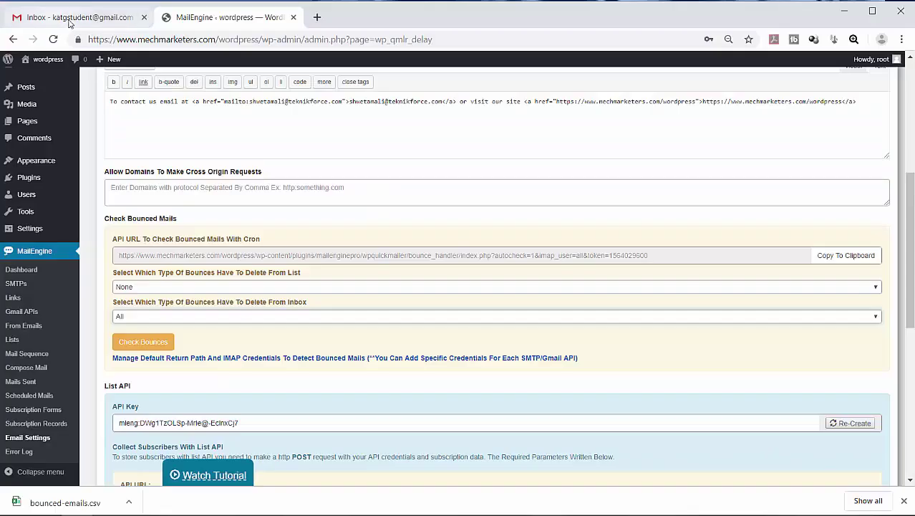
left_click(67, 20)
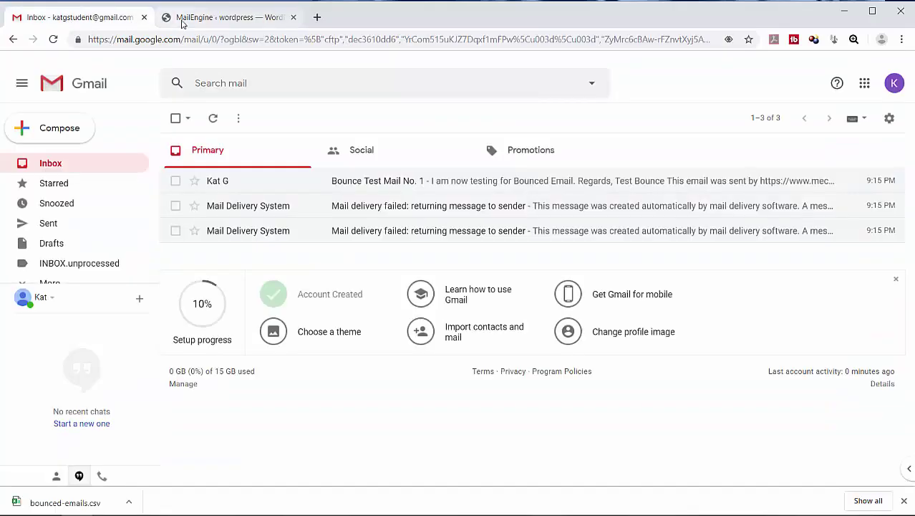
left_click(183, 20)
left_click(106, 274)
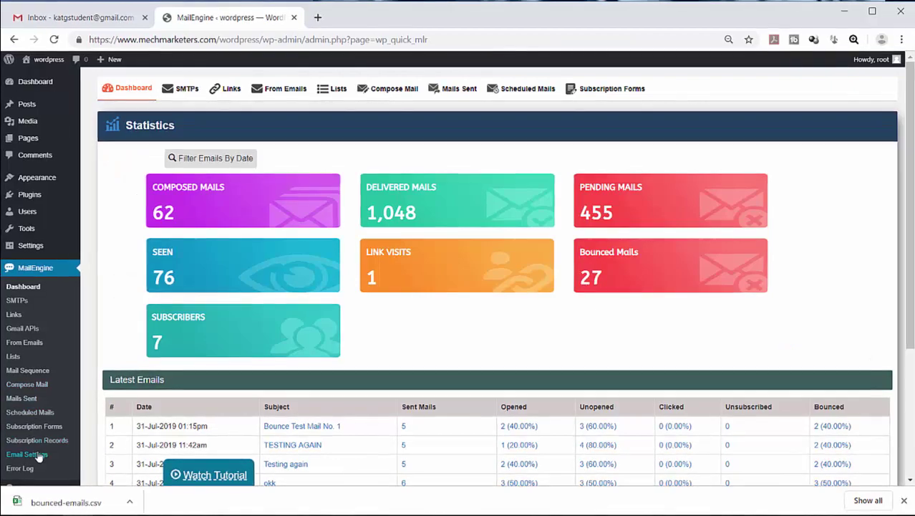
left_click(27, 454)
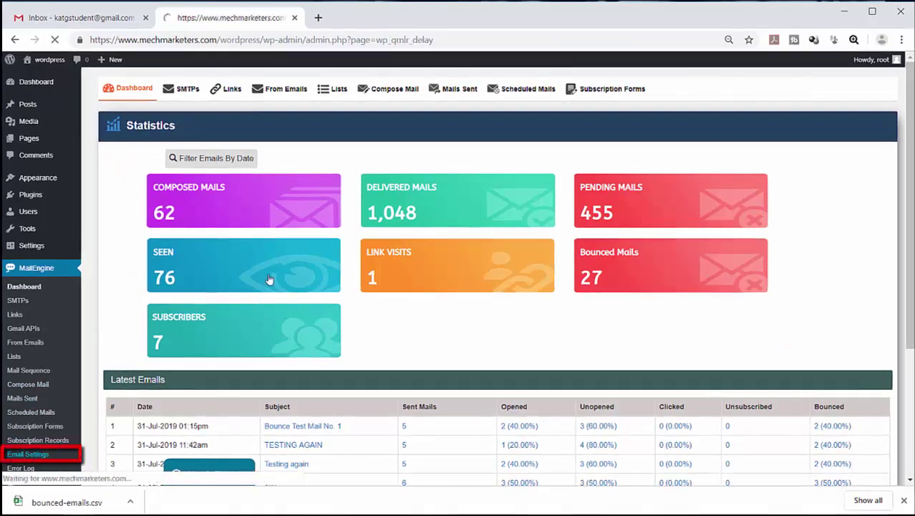
scroll(362, 261, "down", 5)
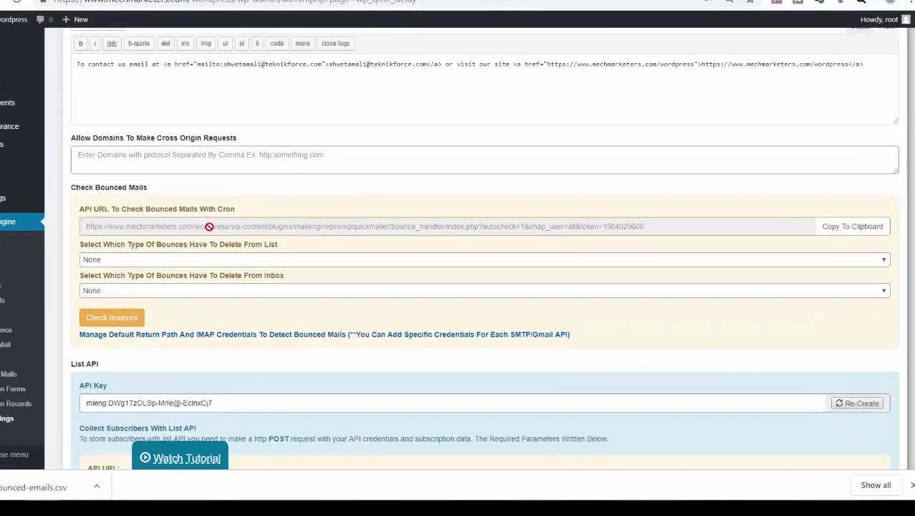